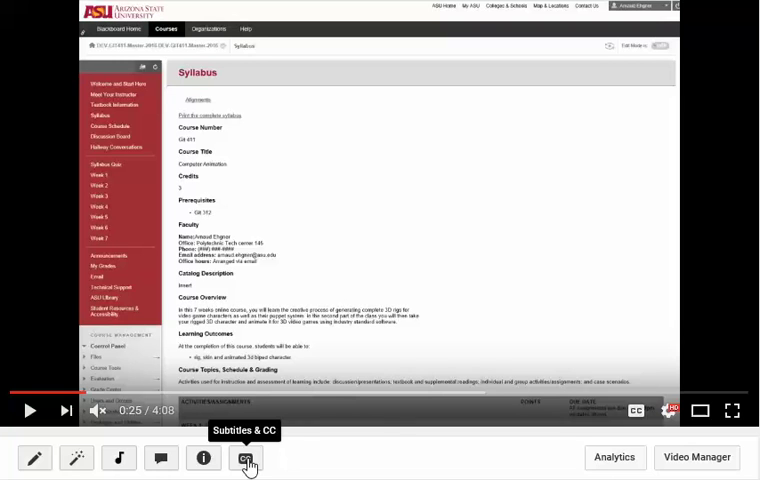
Step: Play the 'git 411 class intro' video with English auto-generated captions on, from the Subtitles & CC page
click(245, 460)
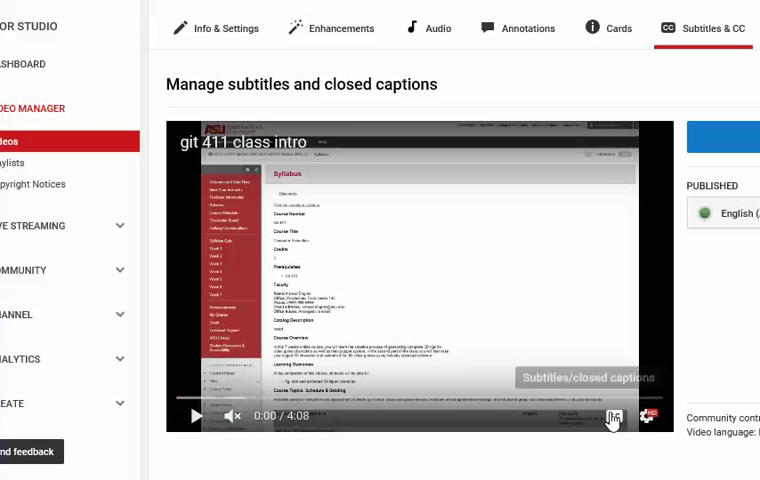
click(614, 416)
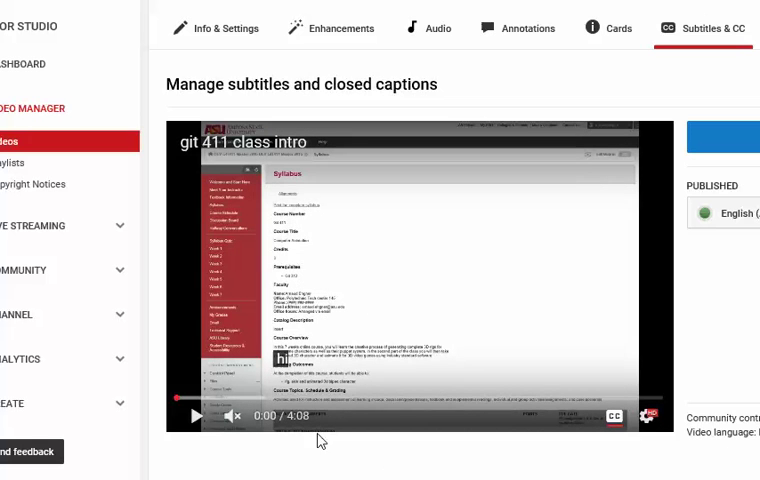
click(198, 416)
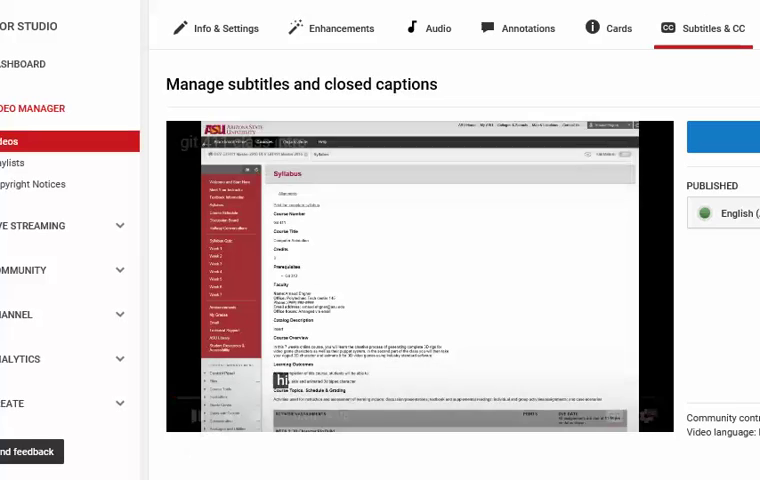